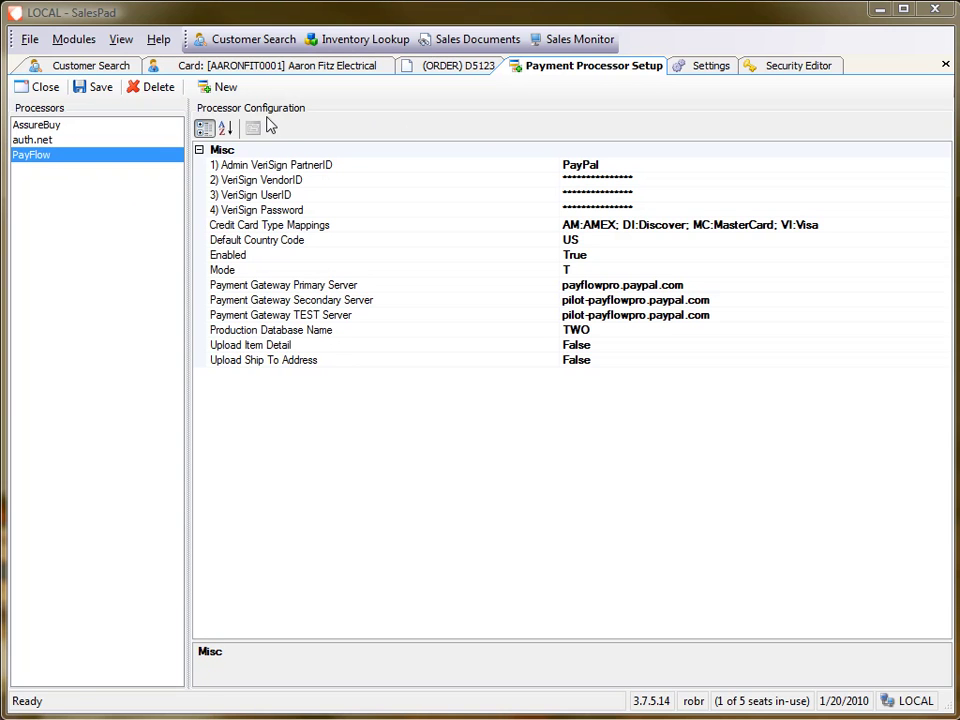
# View the processor types offered for a new payment processor without creating one.
pyautogui.click(226, 90)
pyautogui.click(651, 379)
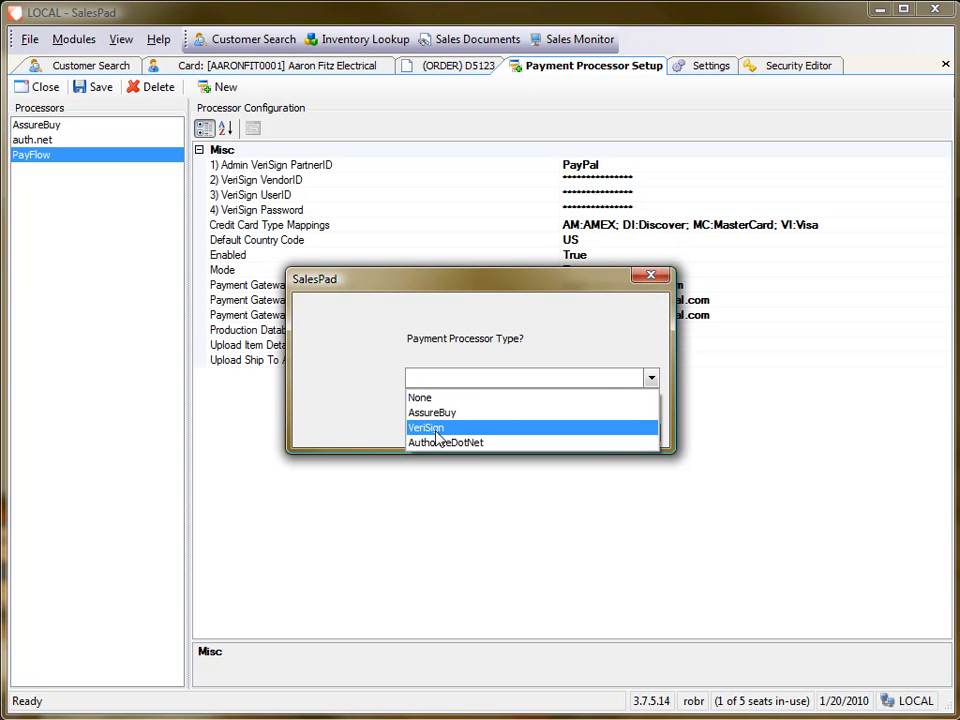
pyautogui.click(458, 379)
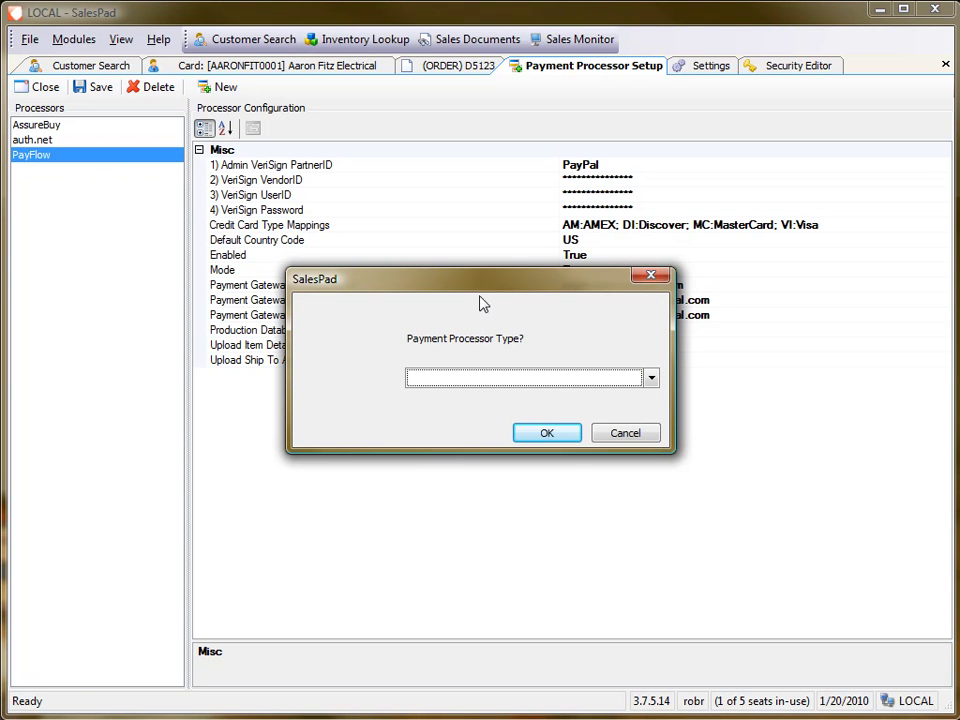
pyautogui.click(624, 434)
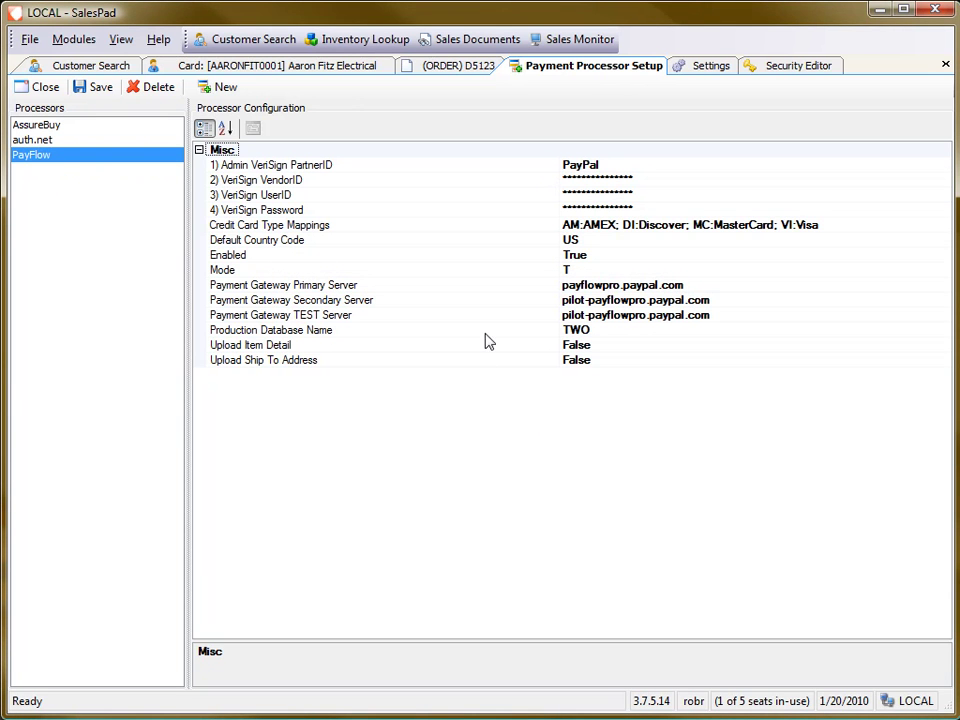
# Review the PayFlow processor's VeriSign account credential settings and its primary, secondary and TEST payment gateway servers.
pyautogui.click(308, 165)
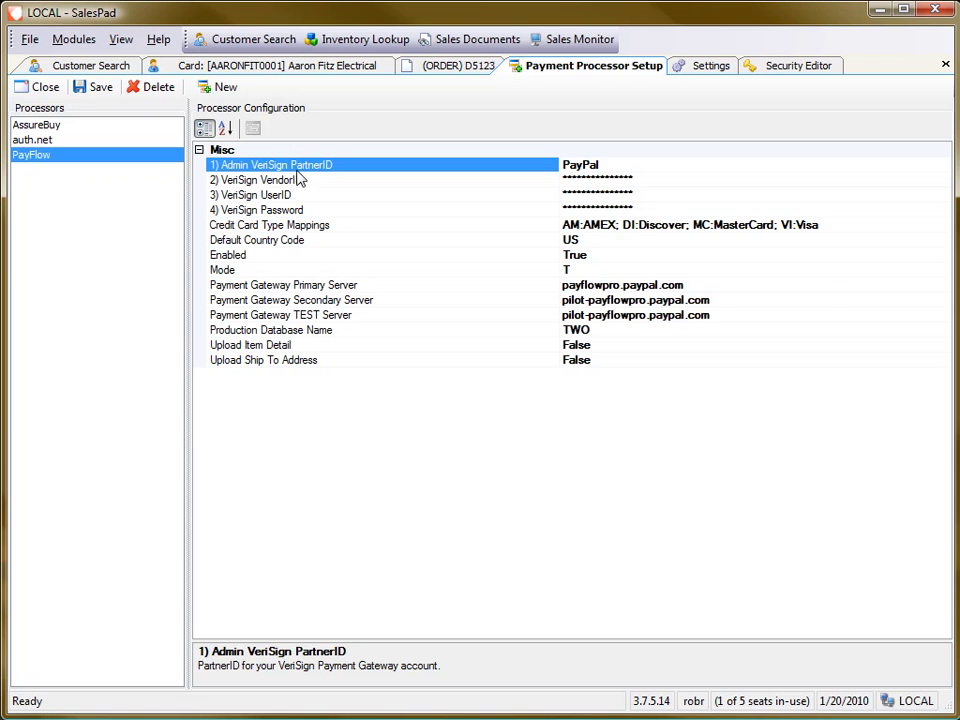
pyautogui.click(268, 180)
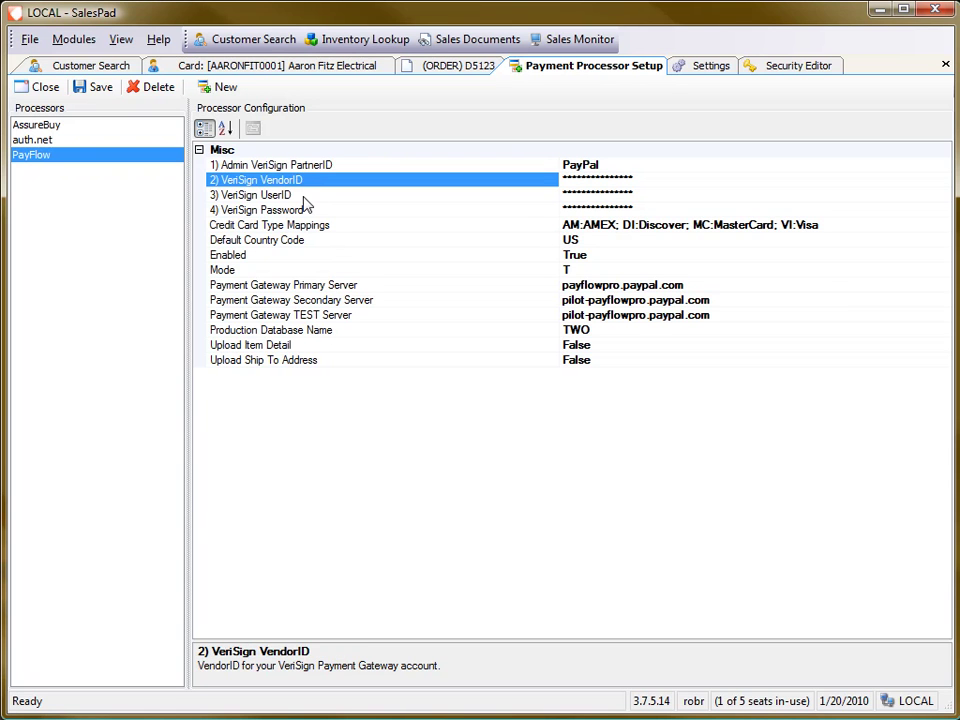
pyautogui.click(305, 199)
pyautogui.click(311, 212)
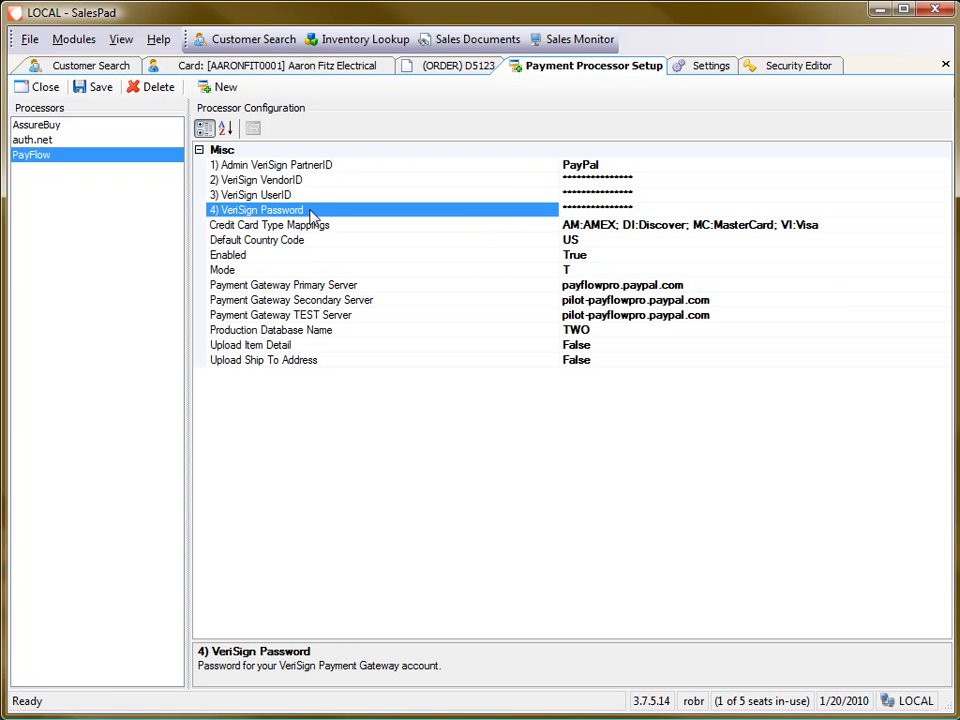
pyautogui.click(324, 287)
pyautogui.click(341, 302)
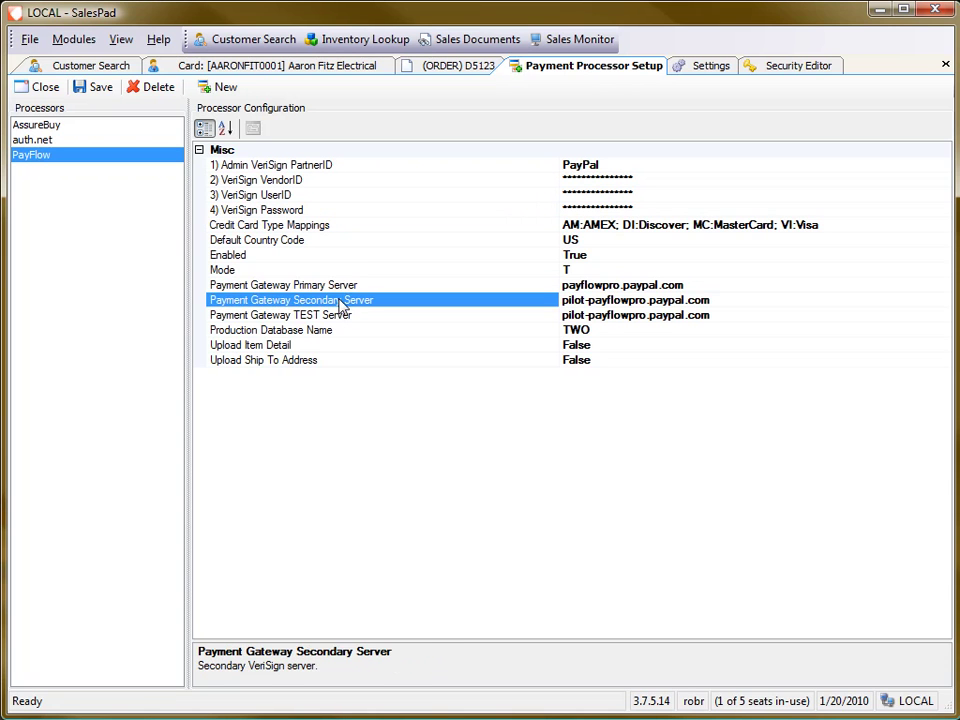
pyautogui.click(340, 318)
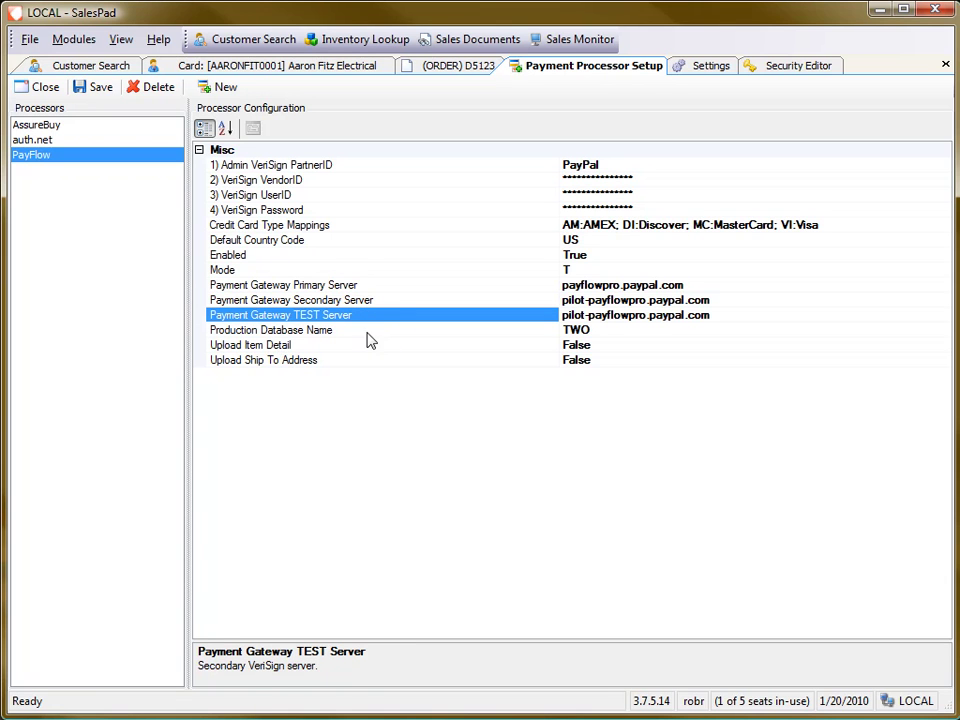
# Examine the PayFlow processor's Credit Card Type Mappings, including how card type codes pair with card names.
pyautogui.click(276, 226)
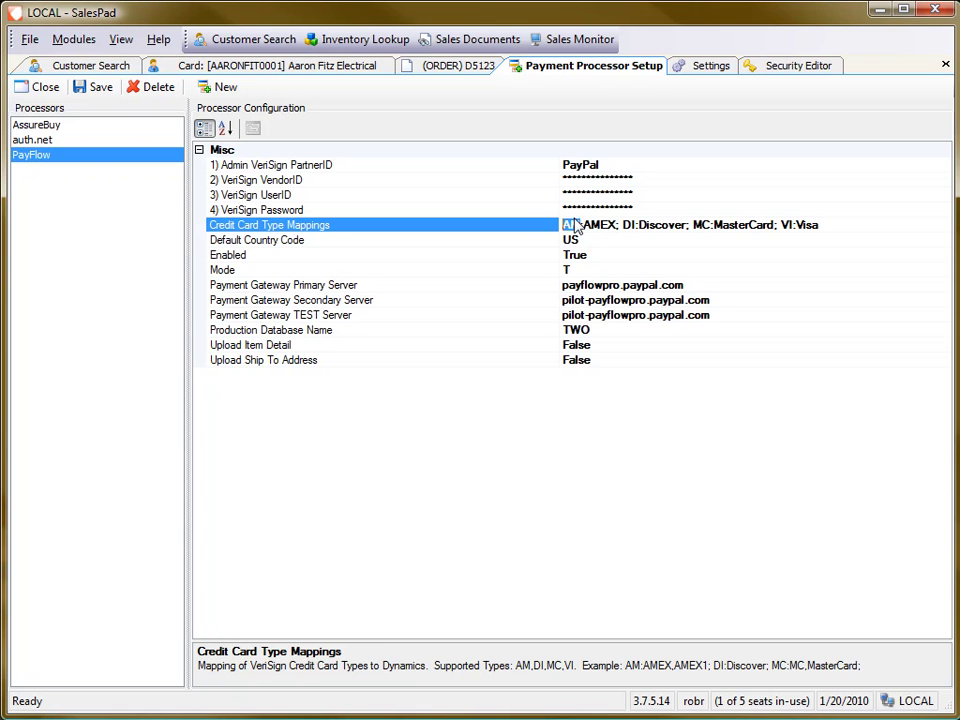
pyautogui.moveTo(580, 225); pyautogui.dragTo(615, 226)
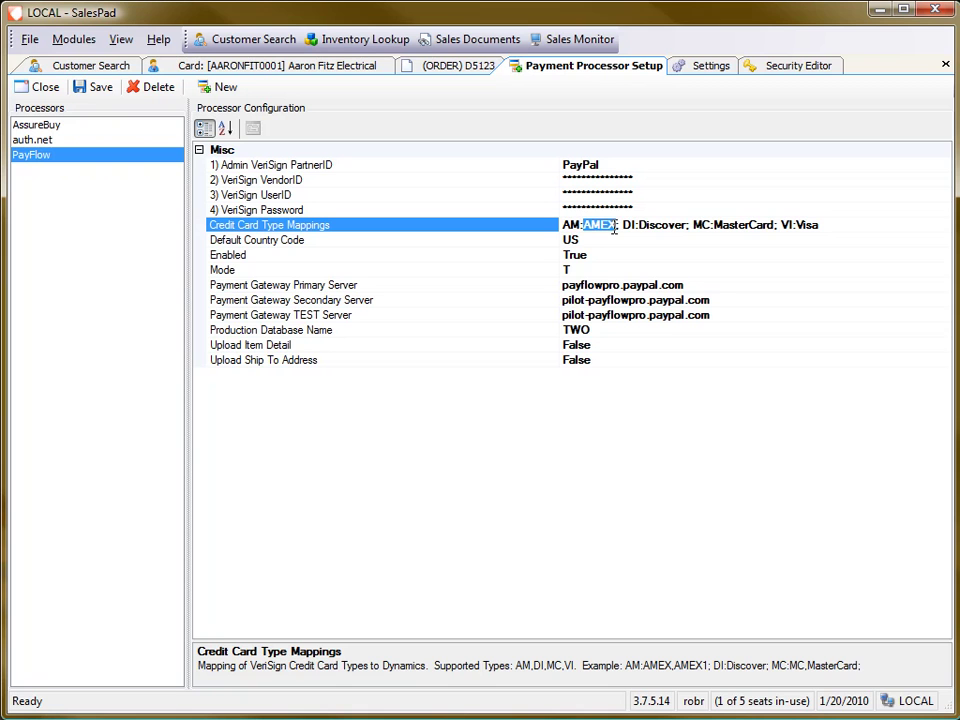
pyautogui.click(615, 226)
pyautogui.moveTo(638, 227); pyautogui.dragTo(711, 227)
pyautogui.click(694, 226)
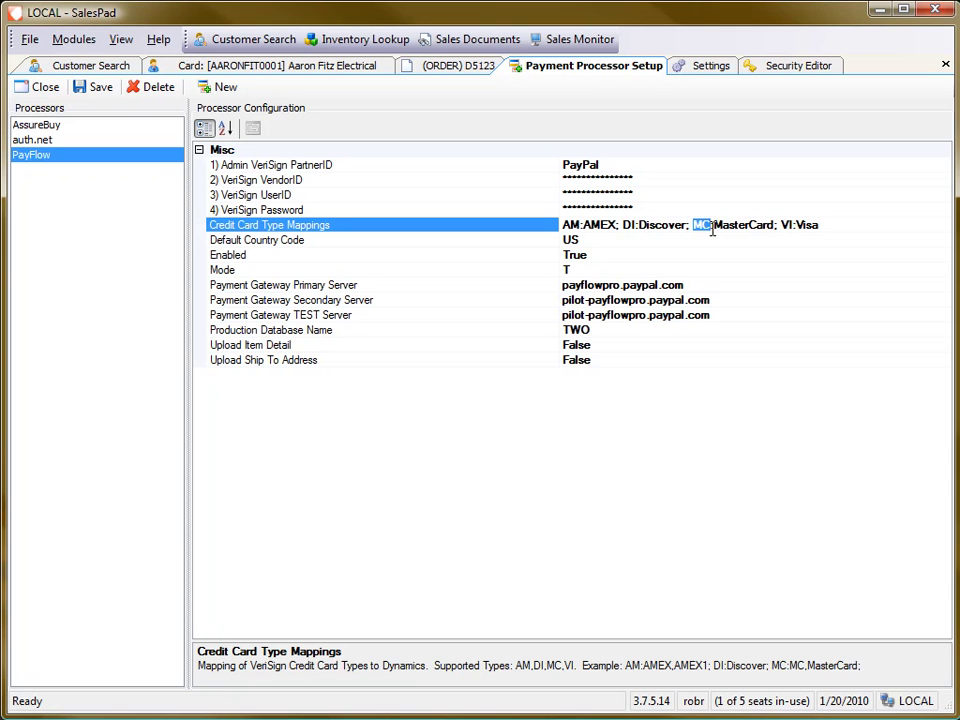
pyautogui.click(728, 228)
pyautogui.moveTo(773, 227); pyautogui.dragTo(716, 228)
pyautogui.click(701, 226)
# Review the Default Country Code, Enabled and Mode settings of the PayFlow processor.
pyautogui.click(510, 245)
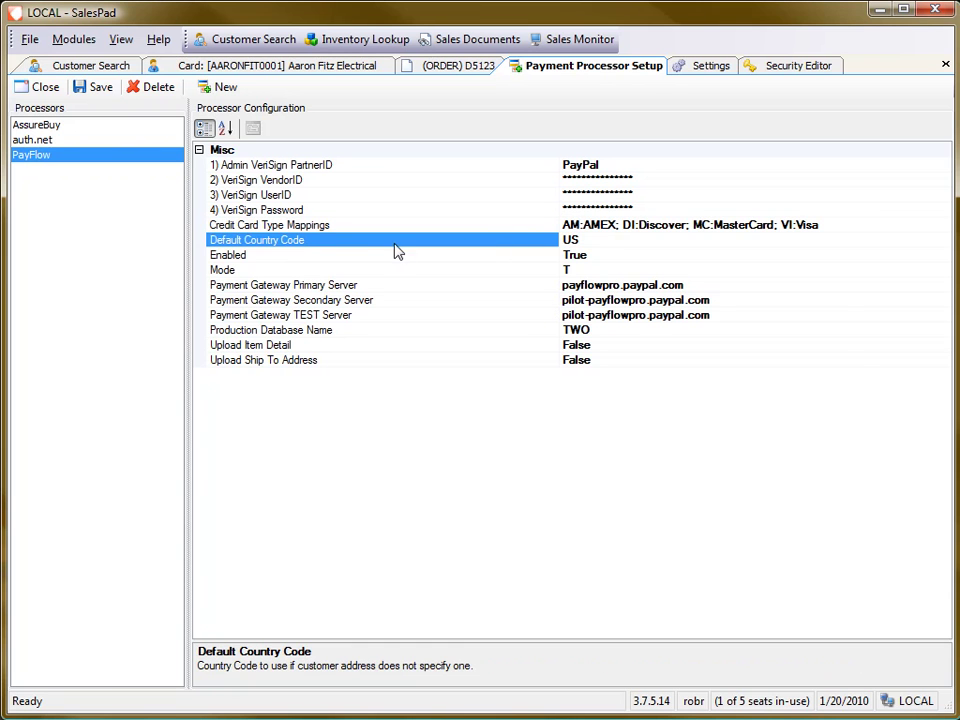
pyautogui.click(366, 271)
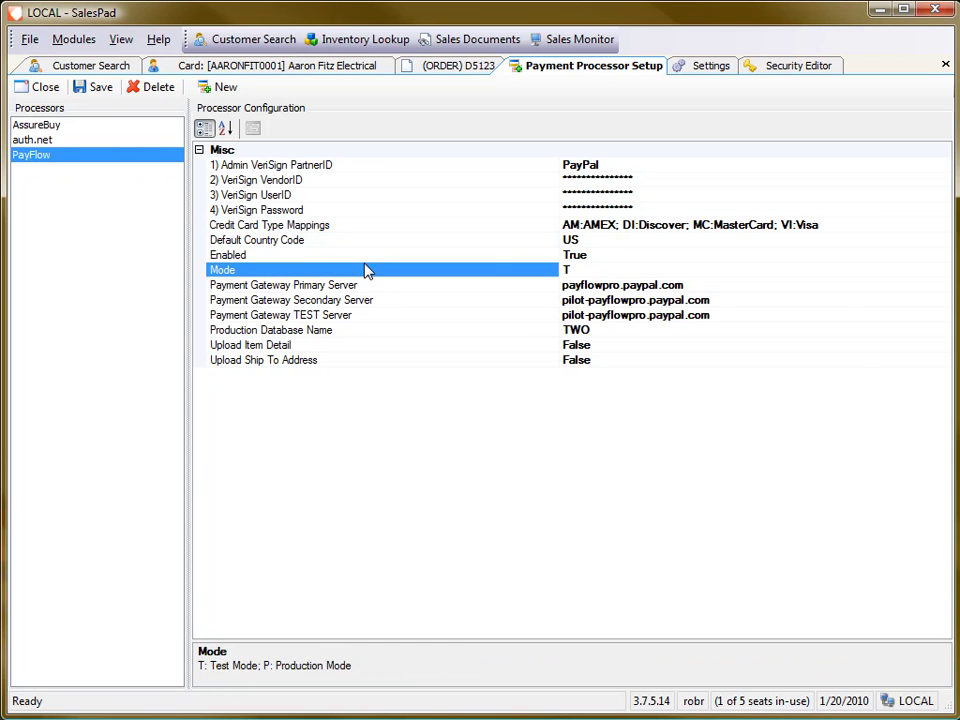
pyautogui.click(242, 256)
pyautogui.click(255, 268)
pyautogui.click(254, 256)
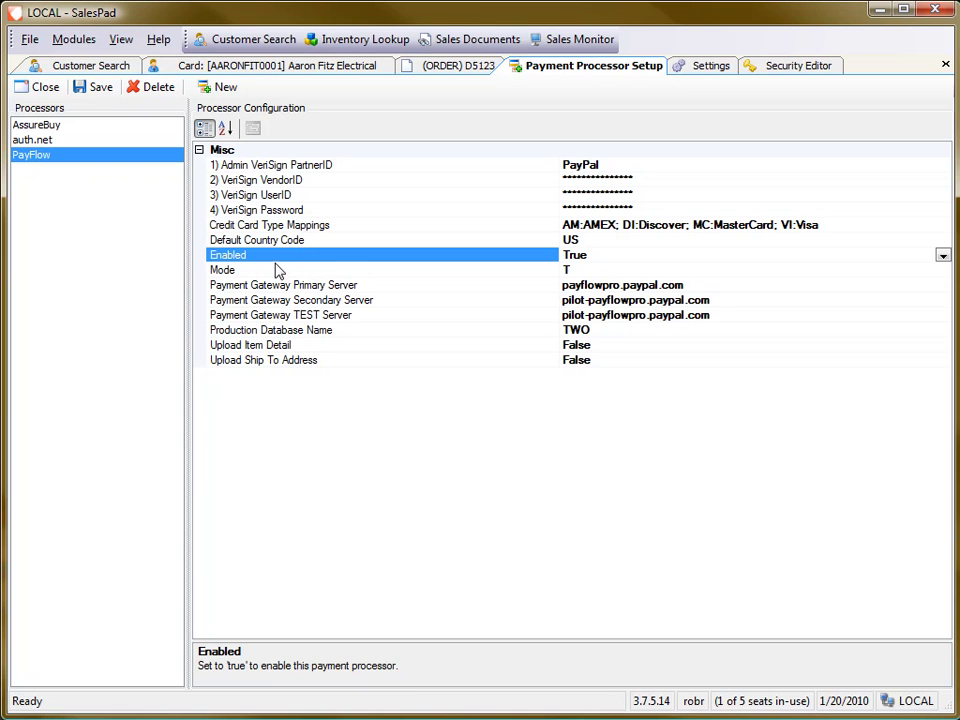
pyautogui.click(280, 270)
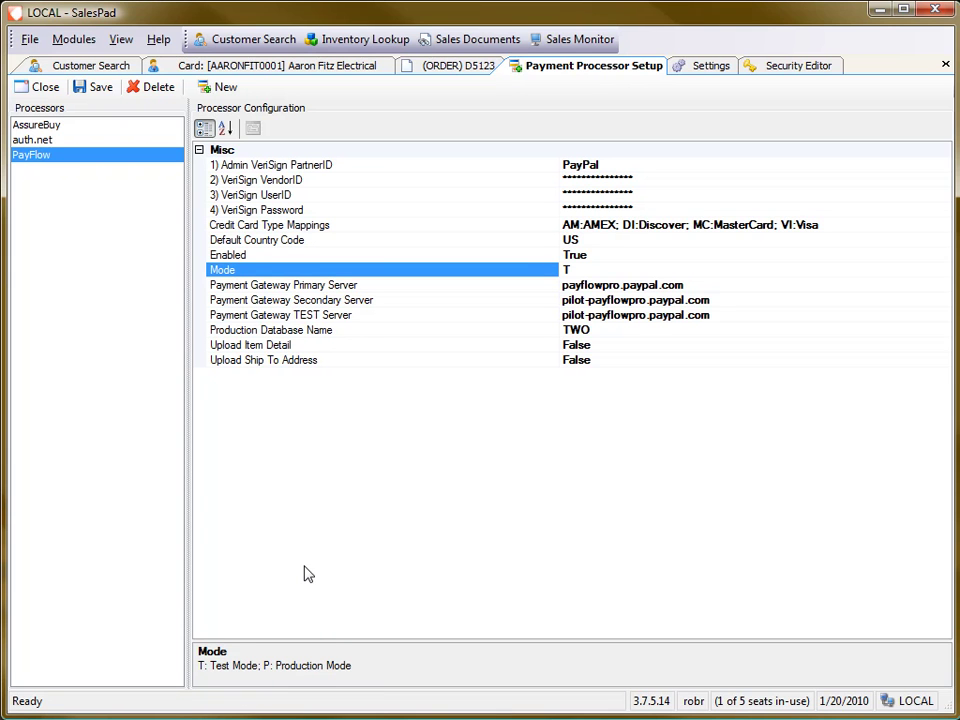
# Examine the Production Database Name setting of the PayFlow processor.
pyautogui.click(295, 330)
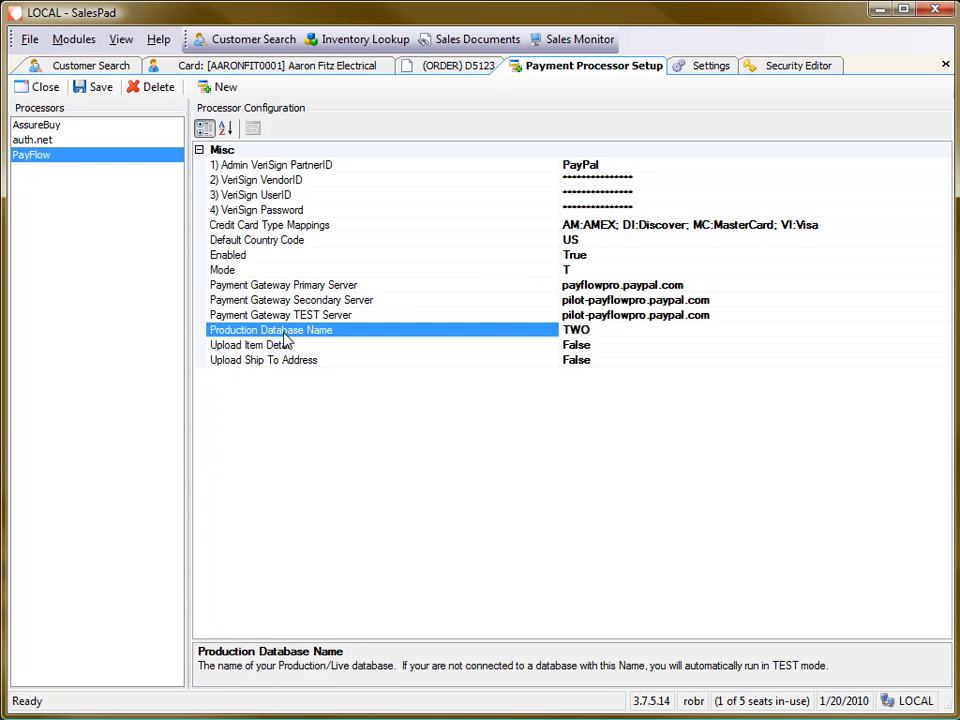
pyautogui.press('Tab')
pyautogui.click(620, 328)
pyautogui.press('Tab')
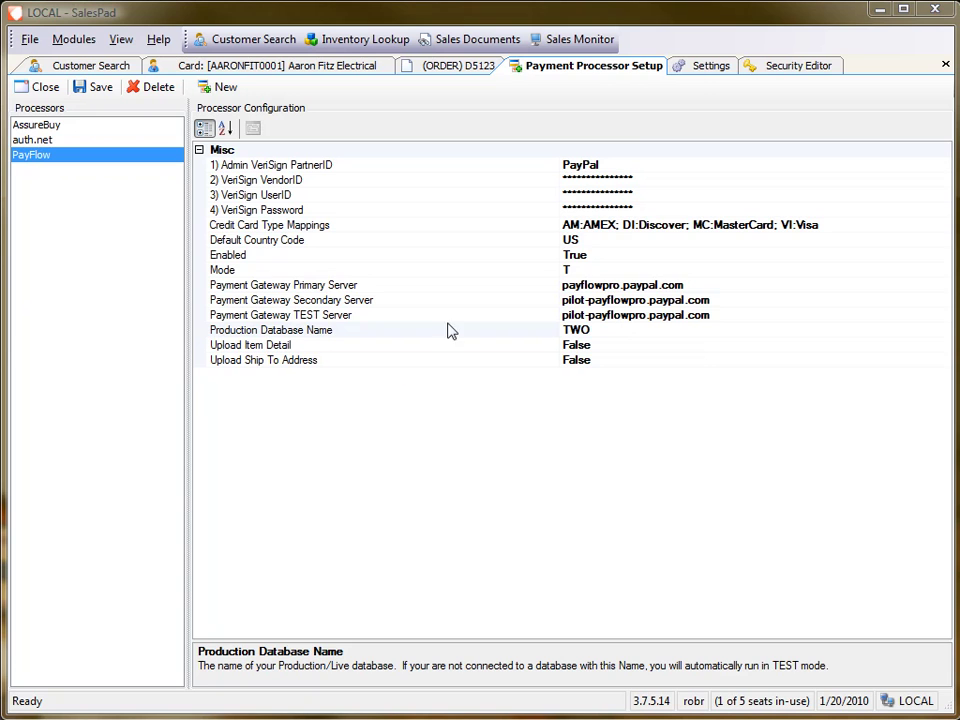
# Filter the application settings by "credit".
pyautogui.click(700, 68)
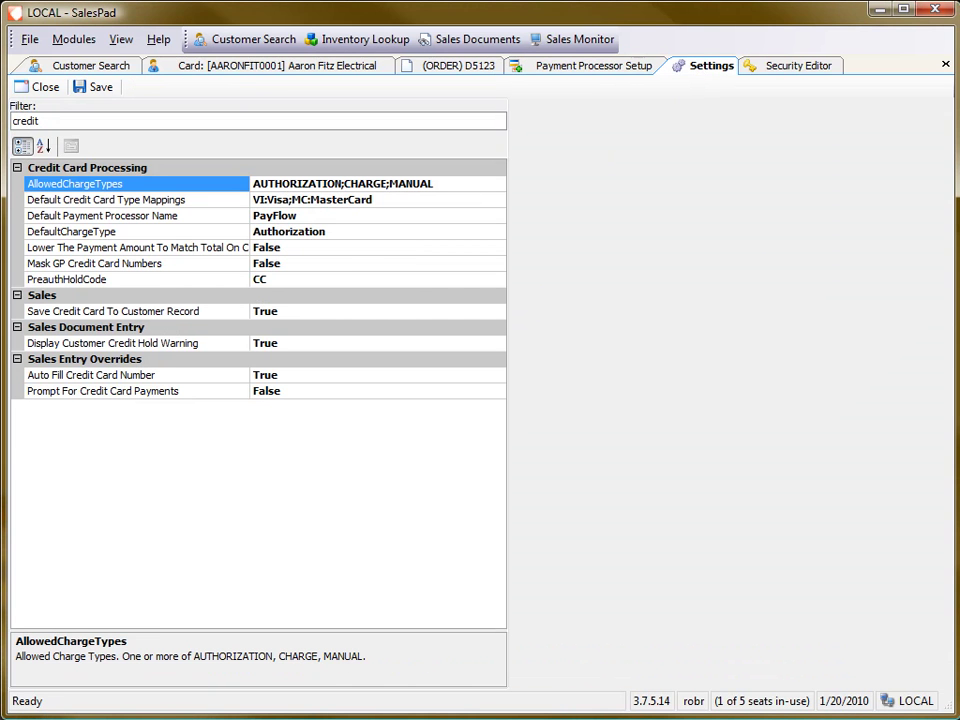
pyautogui.click(74, 120)
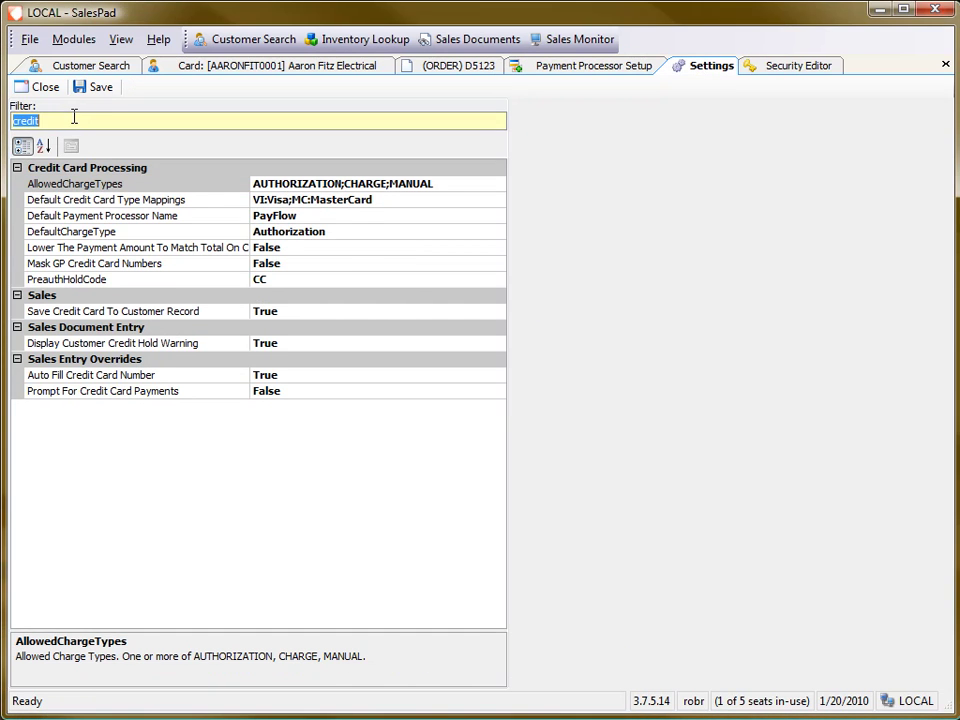
pyautogui.press('BackSpace')
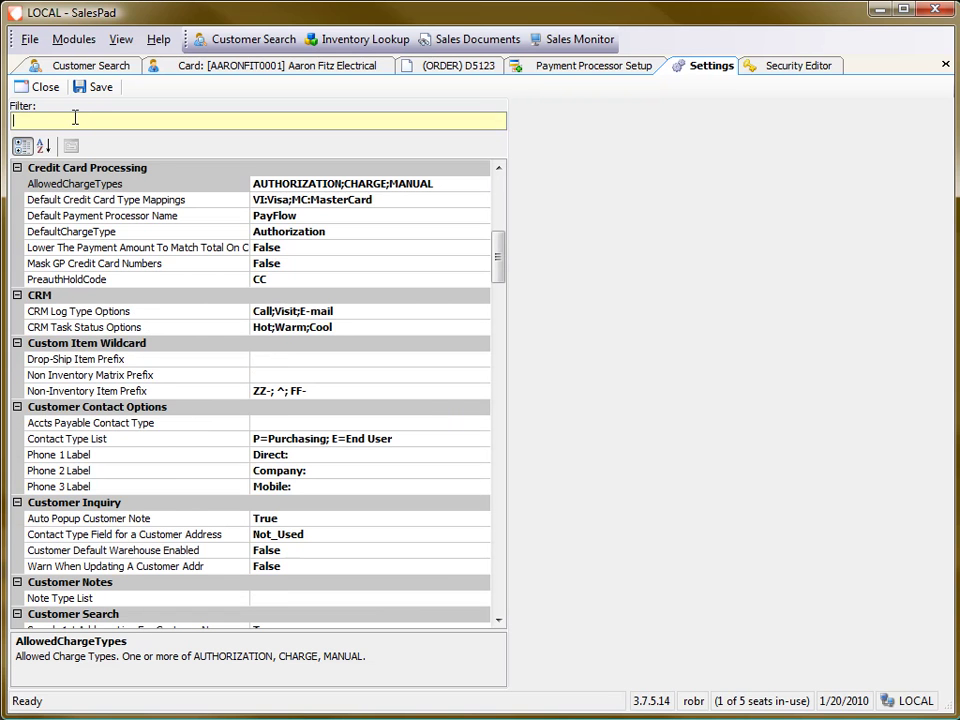
pyautogui.write('credit')
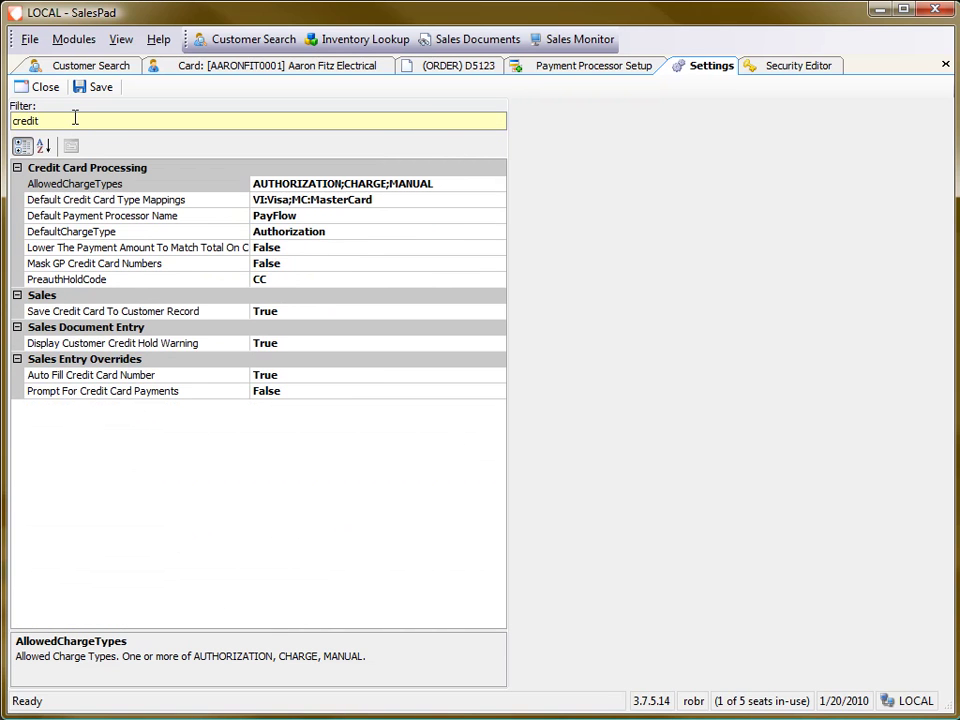
# Review the AllowedChargeTypes and Default Credit Card Type Mappings settings and their descriptions.
pyautogui.click(156, 186)
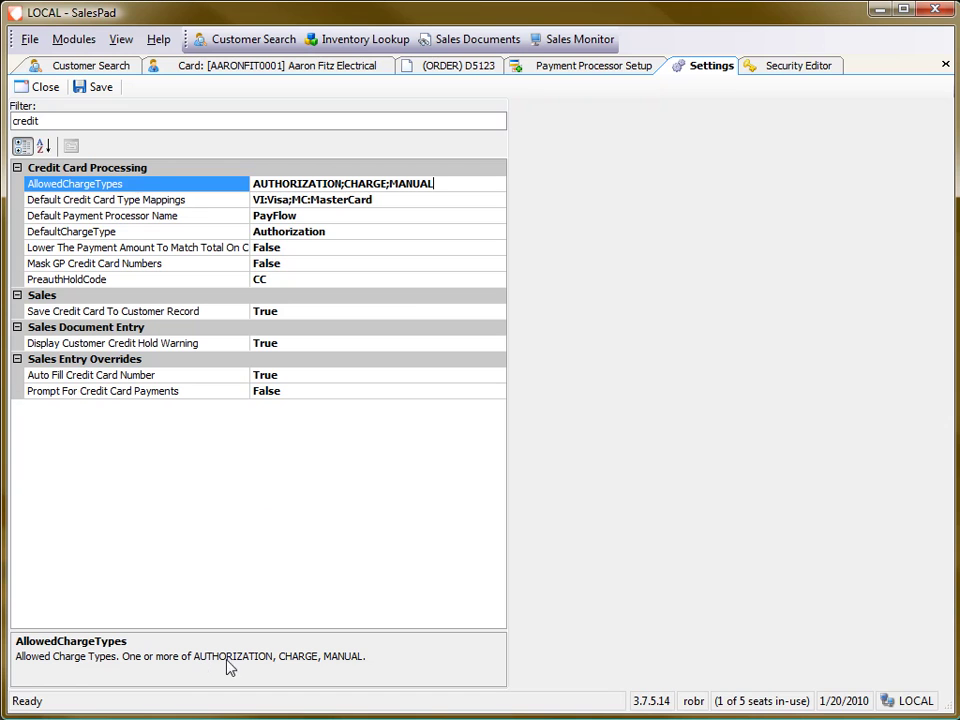
pyautogui.click(452, 180)
pyautogui.click(179, 202)
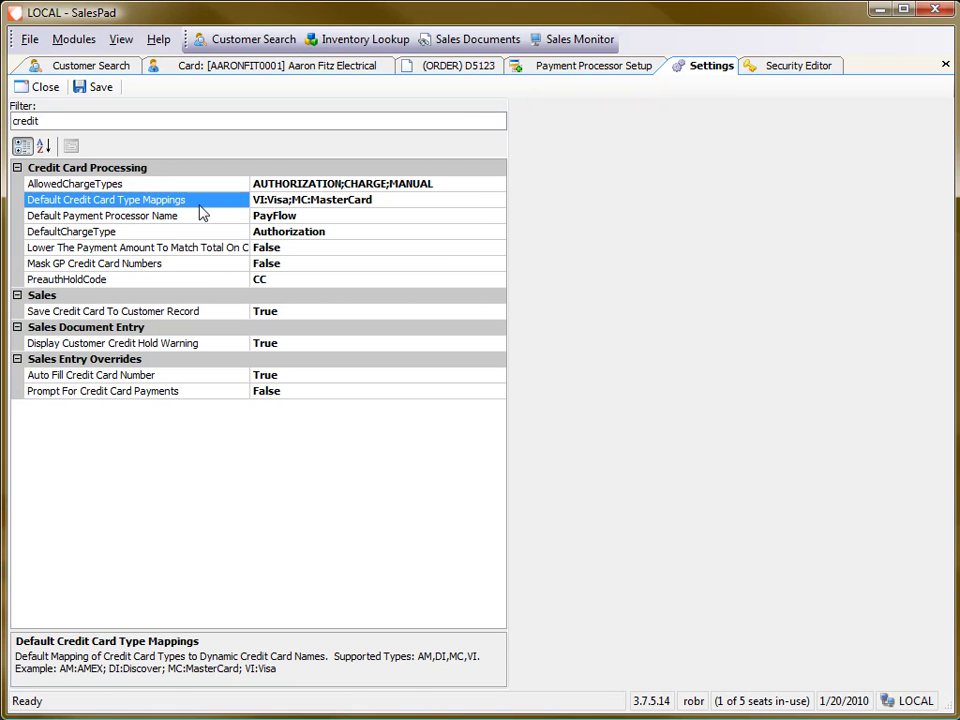
pyautogui.click(75, 657)
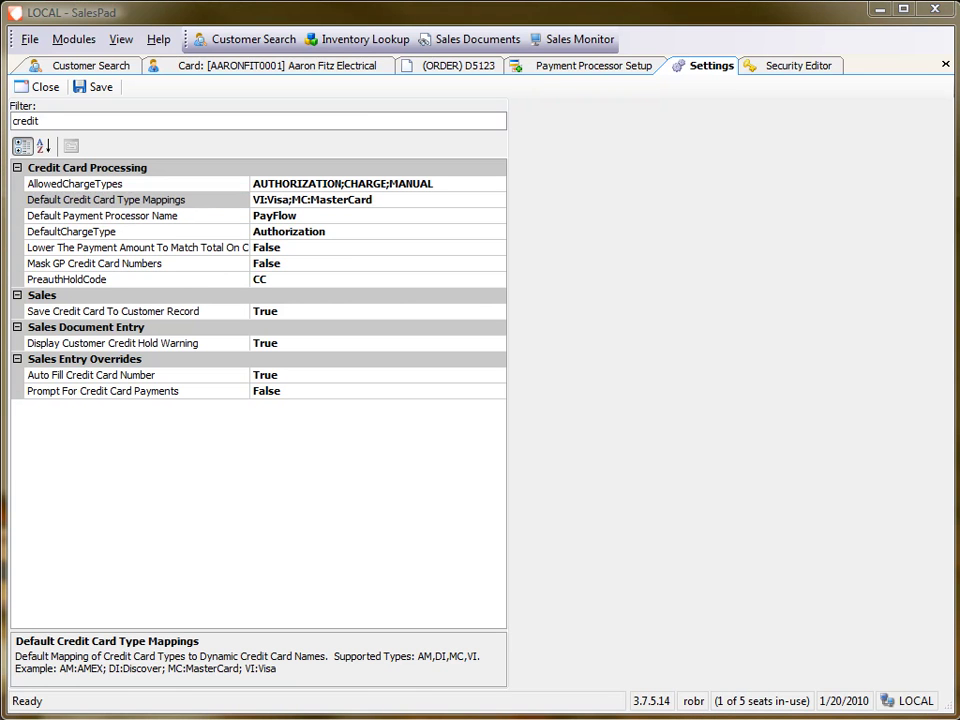
pyautogui.click(390, 200)
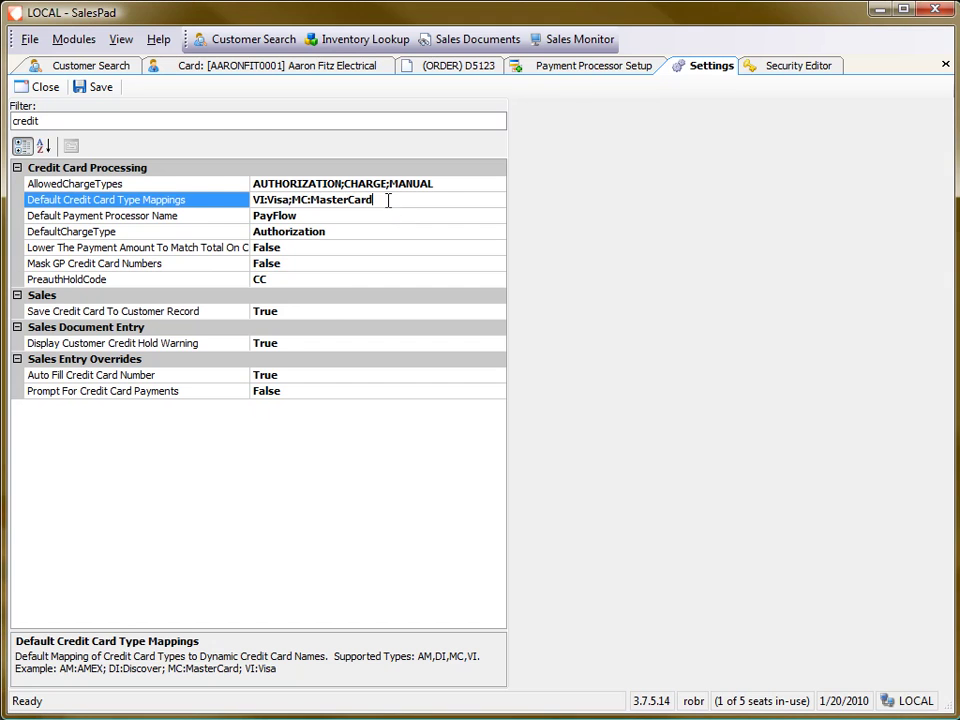
# Compare the PayFlow processor's card type mappings with the Default Credit Card Type Mappings in the application settings.
pyautogui.click(587, 70)
pyautogui.click(549, 225)
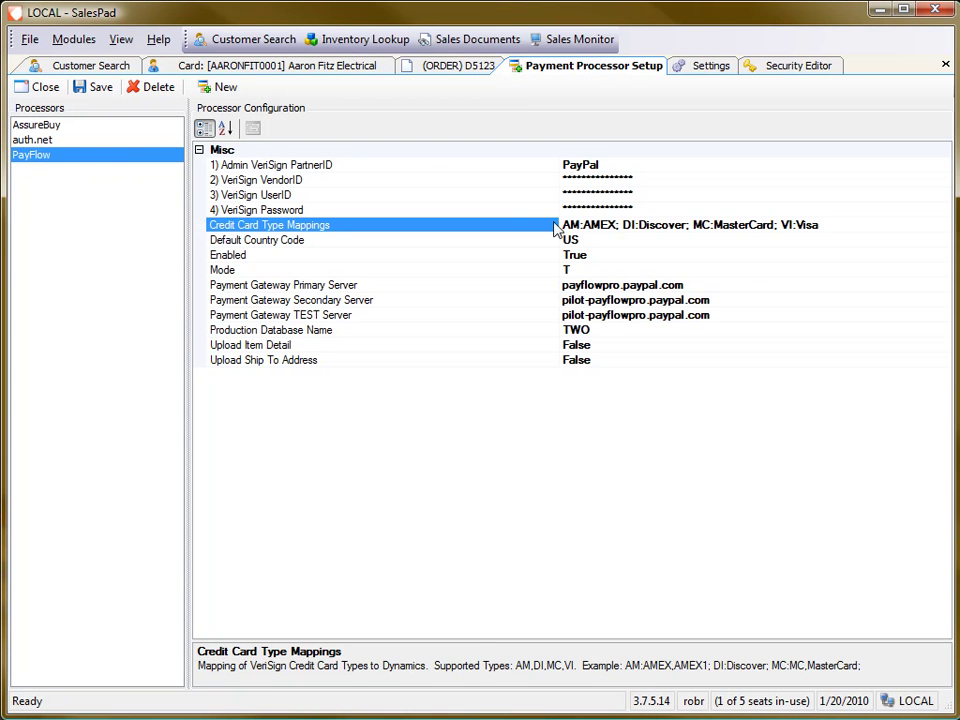
pyautogui.click(708, 65)
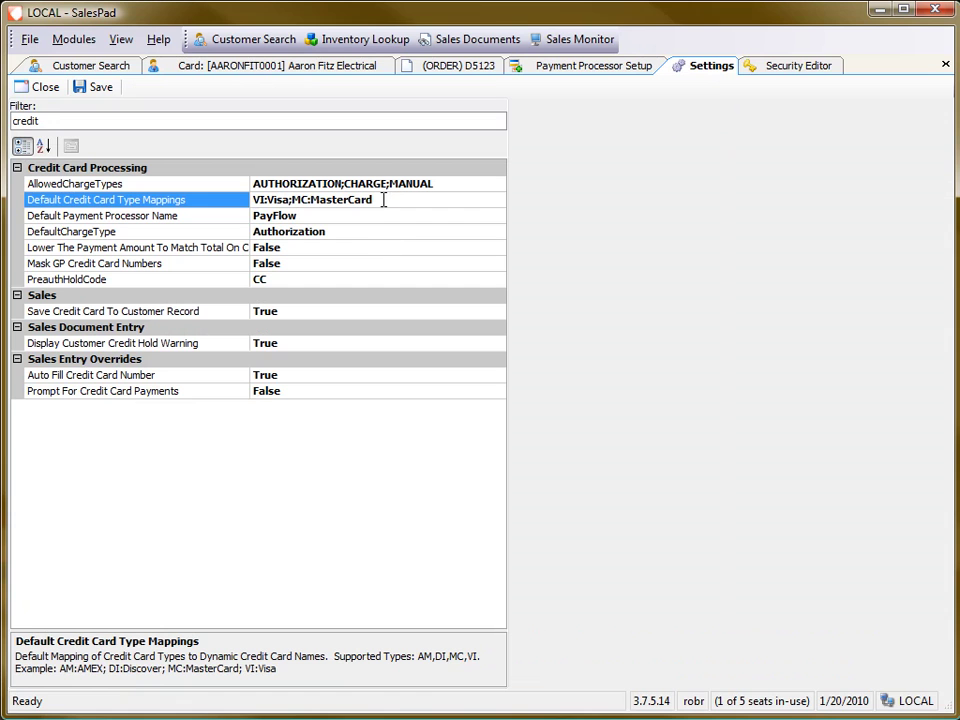
pyautogui.moveTo(371, 203); pyautogui.dragTo(241, 205)
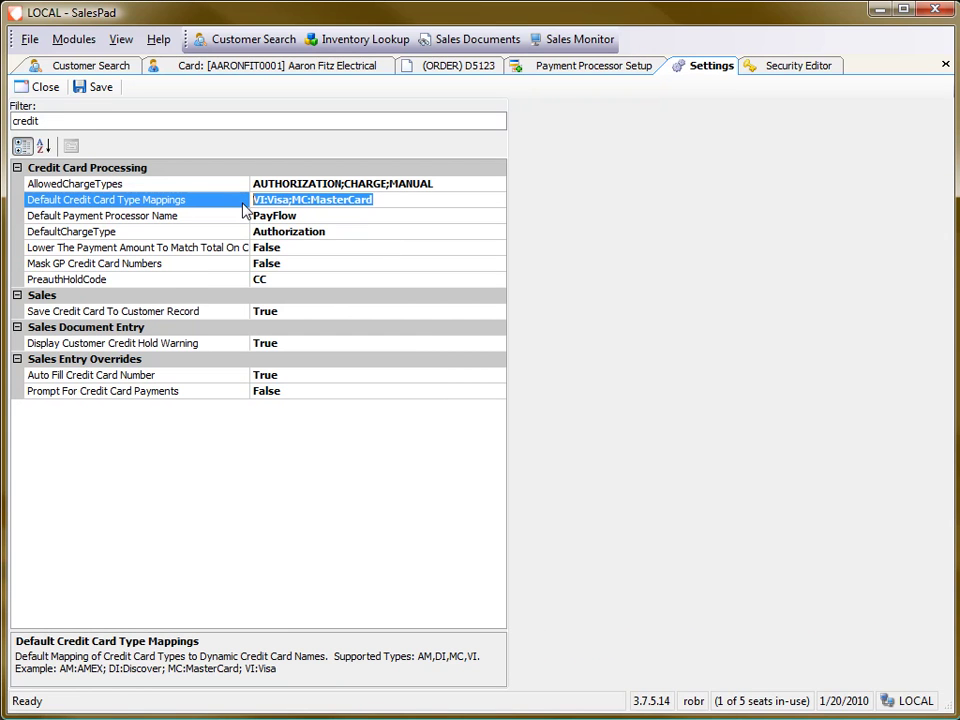
pyautogui.click(228, 204)
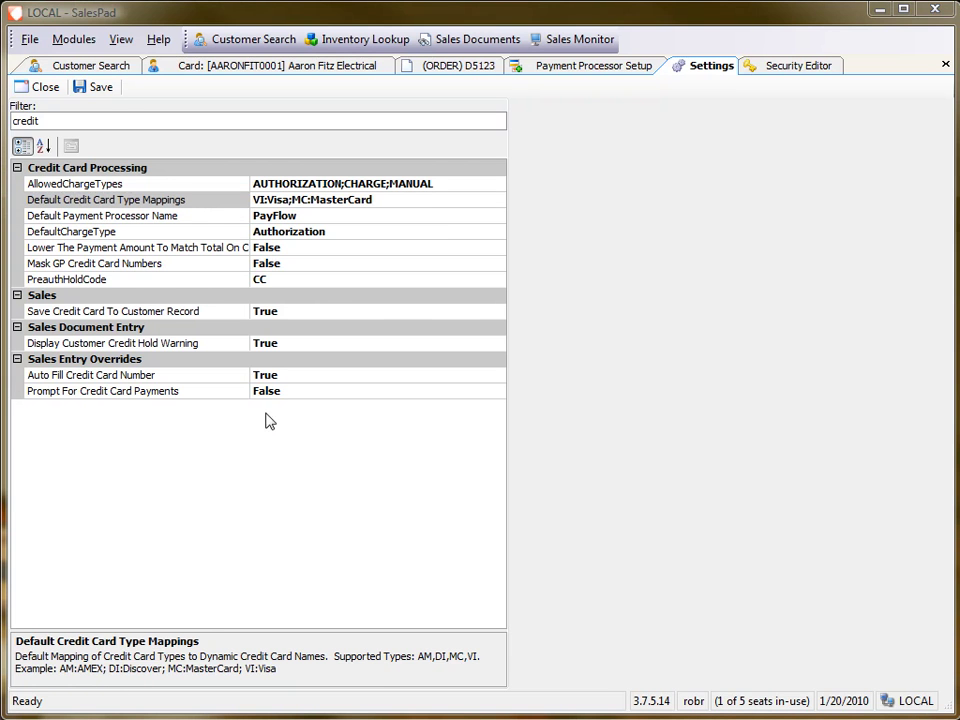
# Review the settings for default payment processor, default charge type, lowering the payment amount on capture, and masking GP card numbers.
pyautogui.click(195, 218)
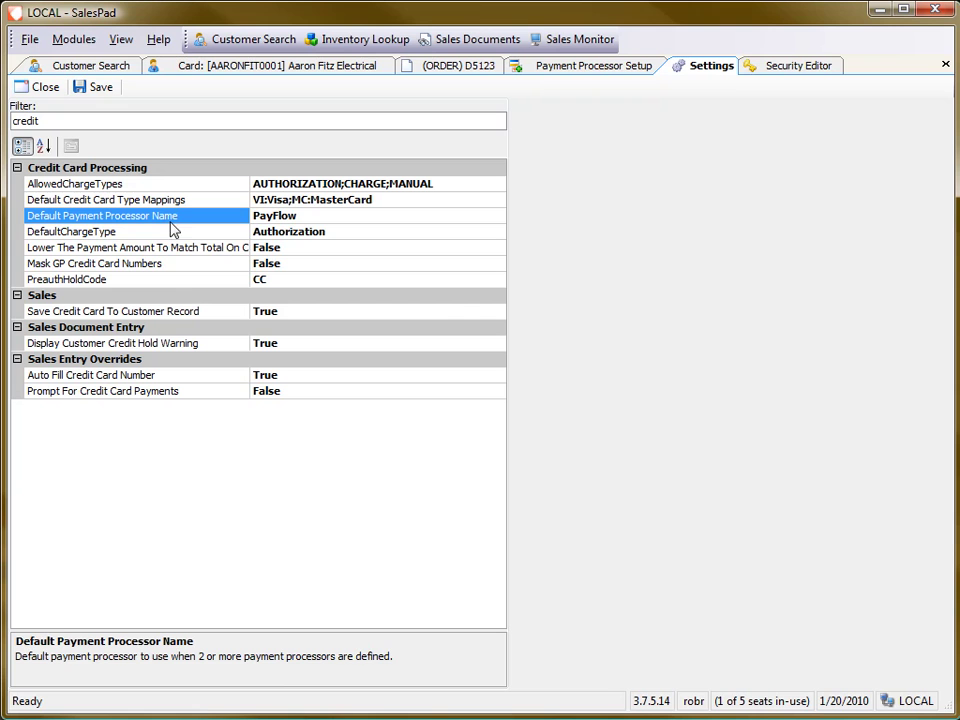
pyautogui.click(187, 235)
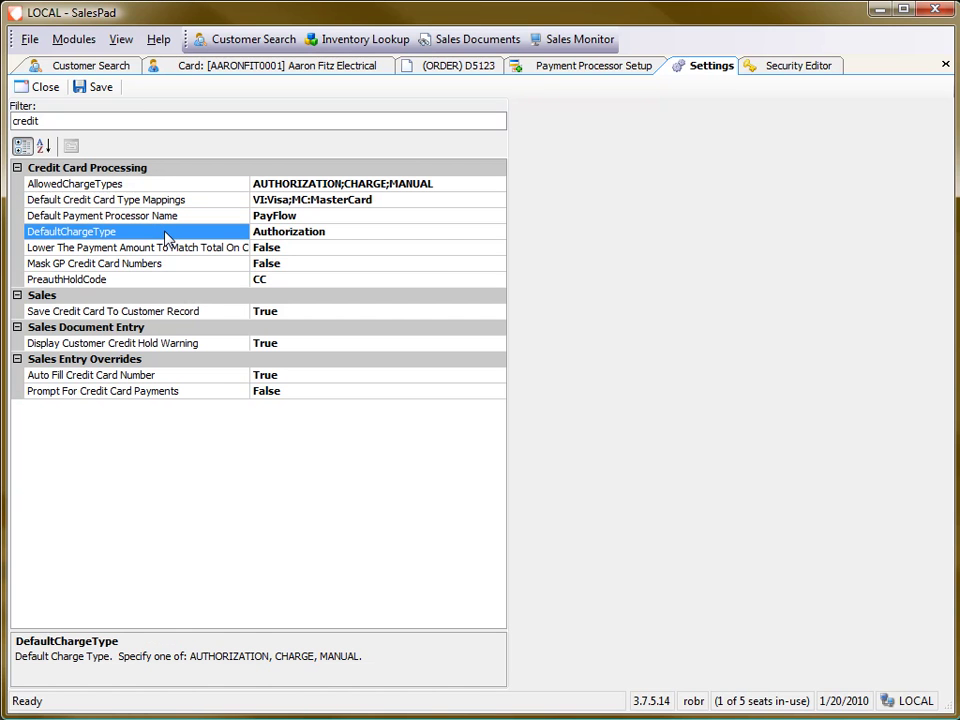
pyautogui.click(182, 250)
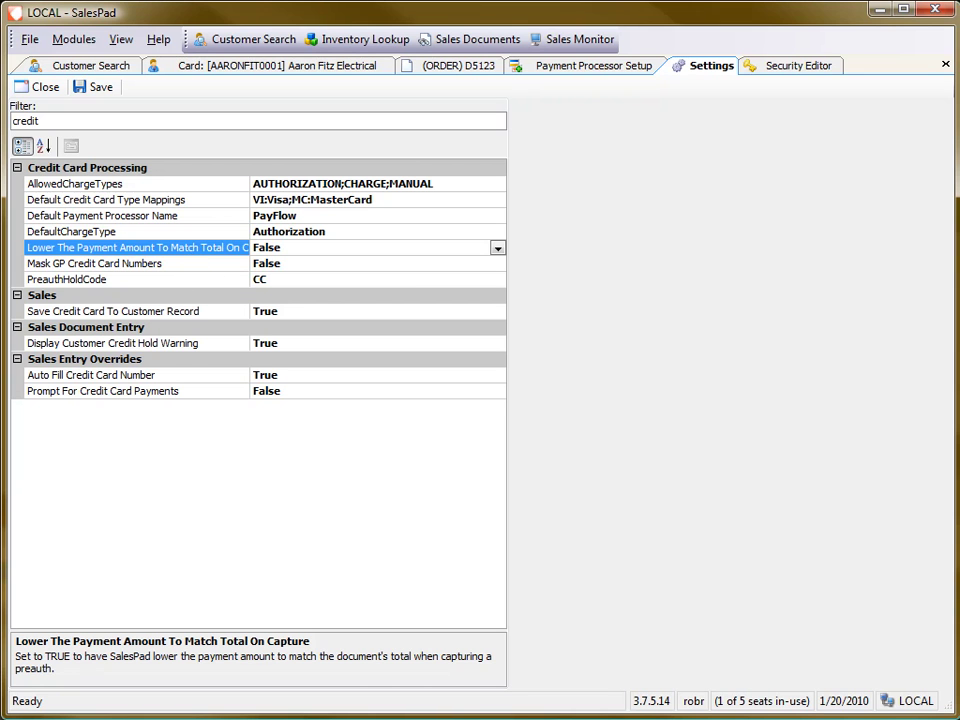
pyautogui.click(176, 251)
pyautogui.click(175, 268)
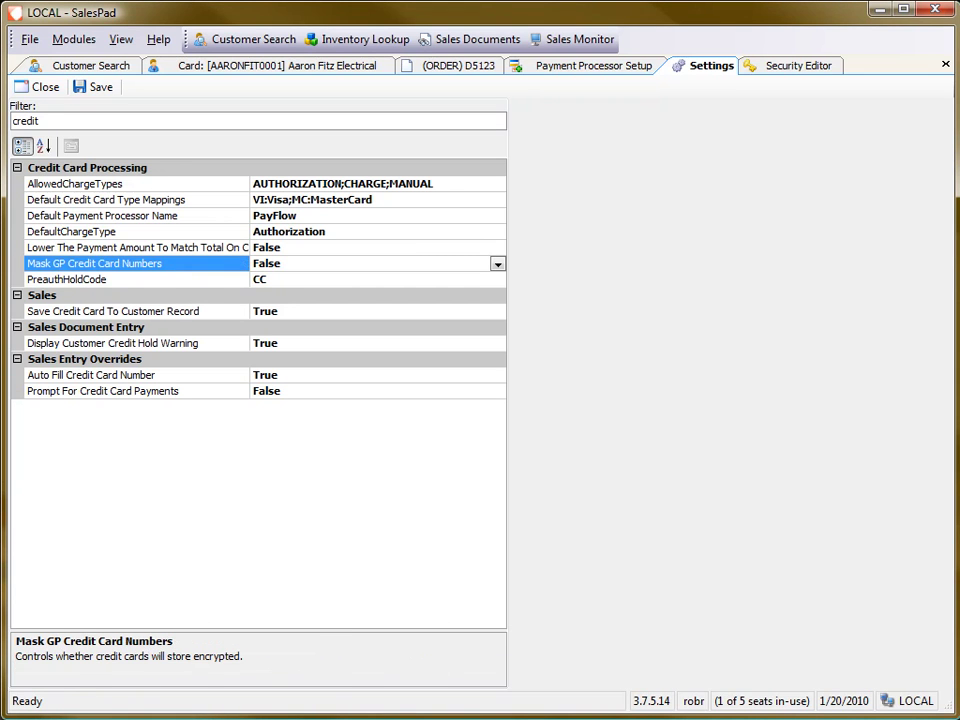
# Examine the PreauthHoldCode setting, which controls the process hold for preauthorized sales documents.
pyautogui.click(78, 281)
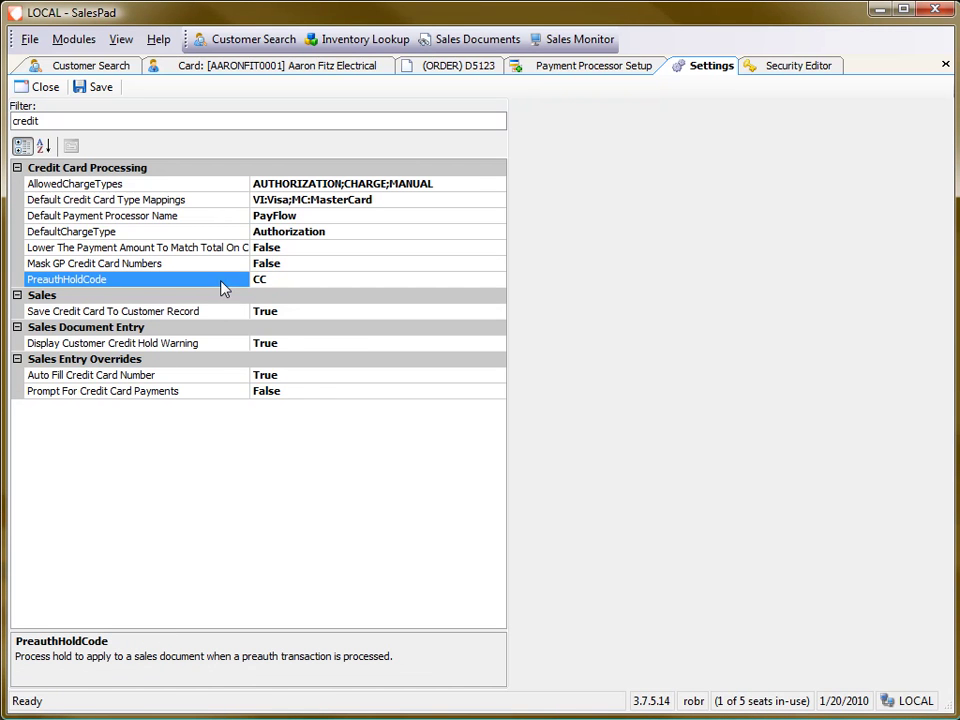
pyautogui.click(272, 279)
pyautogui.click(133, 284)
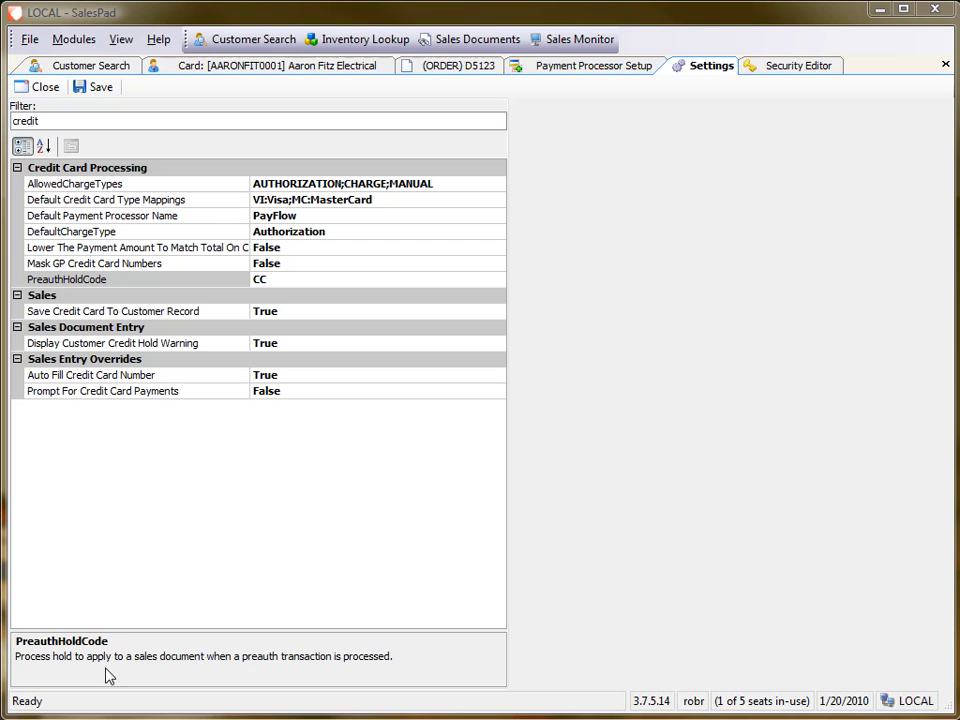
# Open the Sales Document Payments security entry for the ADMIN group in the Security Editor.
pyautogui.click(797, 72)
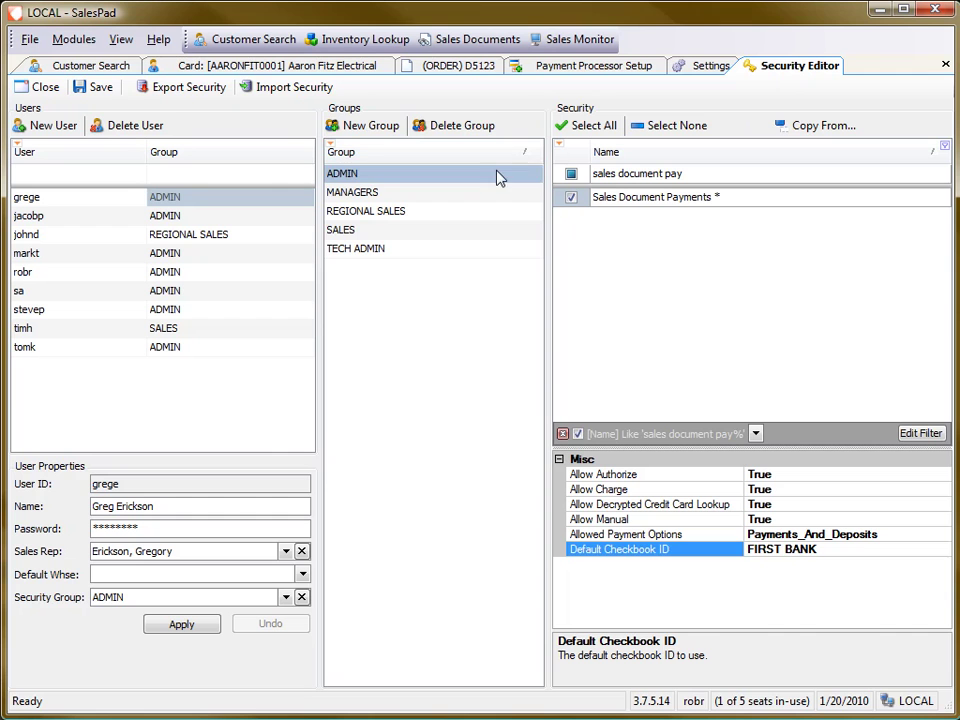
pyautogui.click(363, 175)
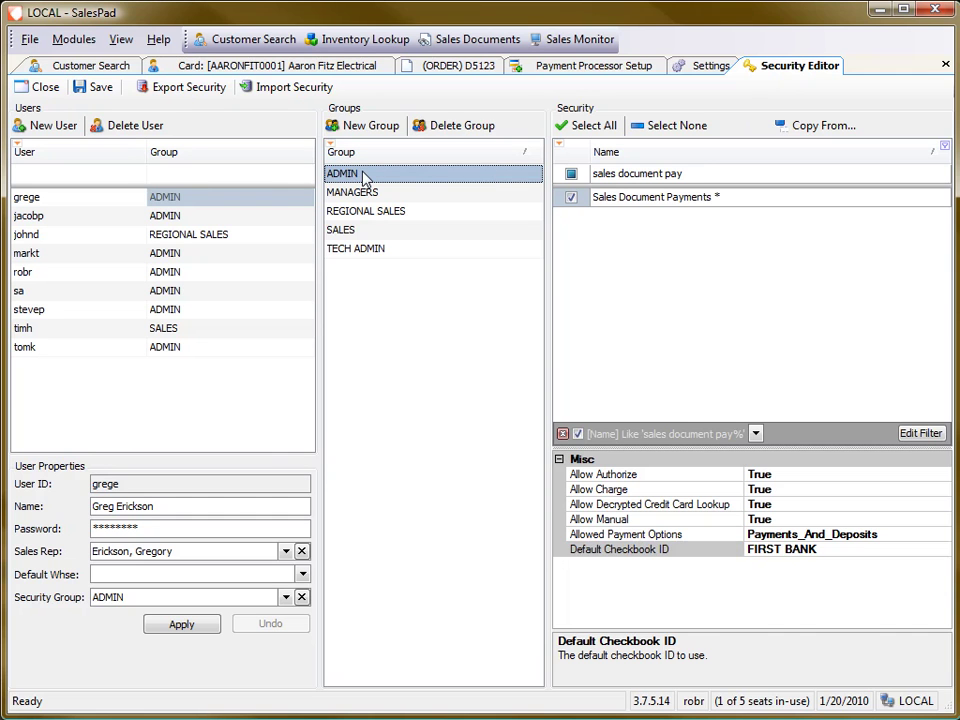
pyautogui.click(724, 174)
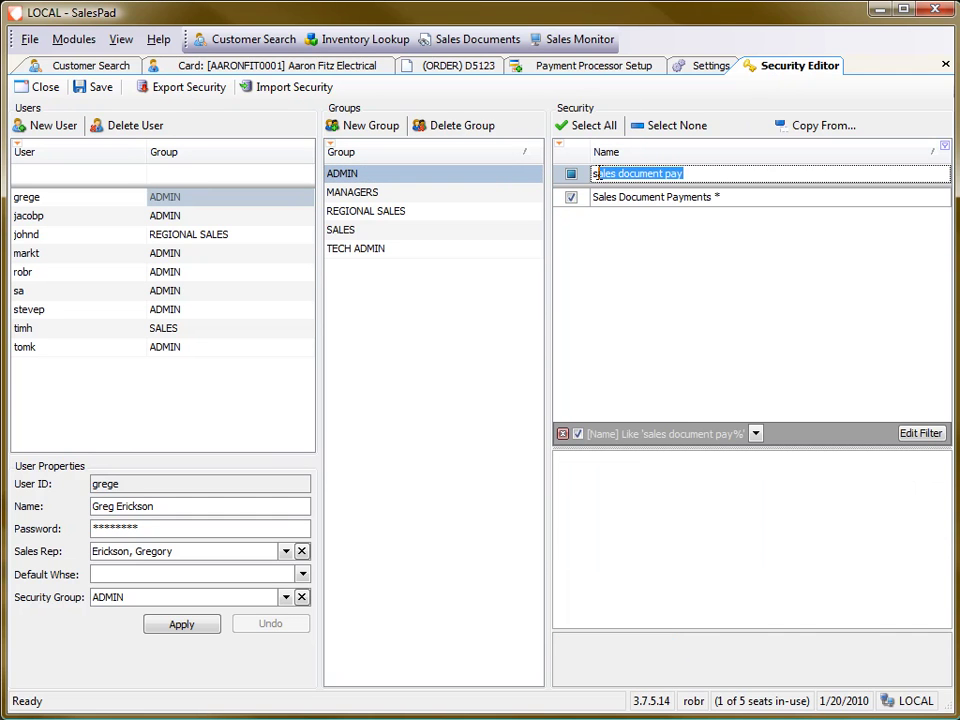
pyautogui.click(698, 174)
pyautogui.moveTo(697, 174); pyautogui.dragTo(592, 174)
pyautogui.click(617, 174)
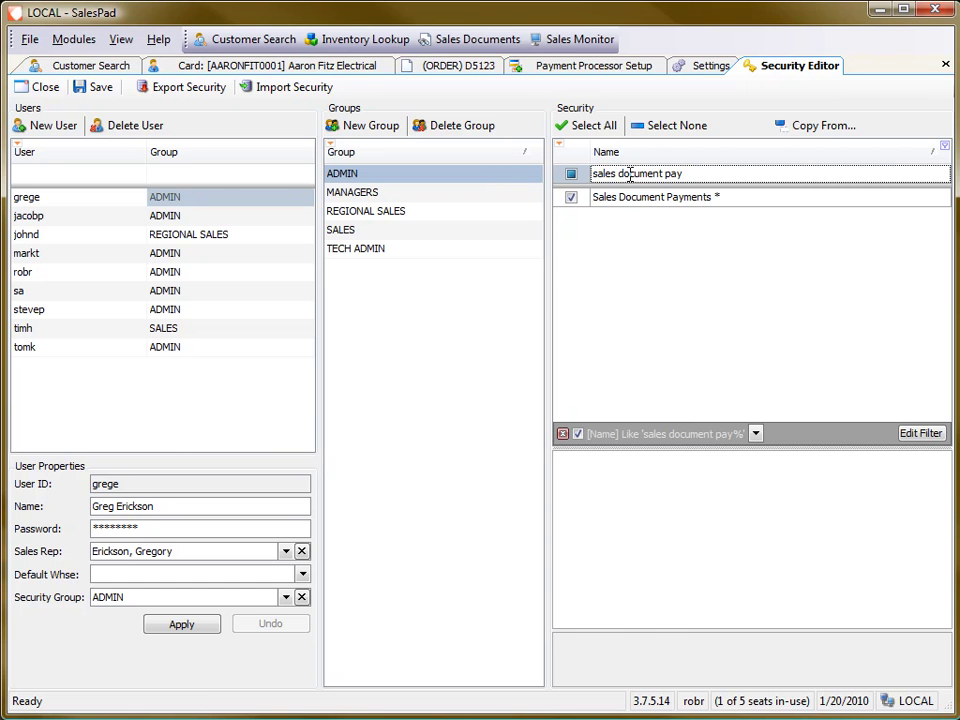
pyautogui.click(706, 198)
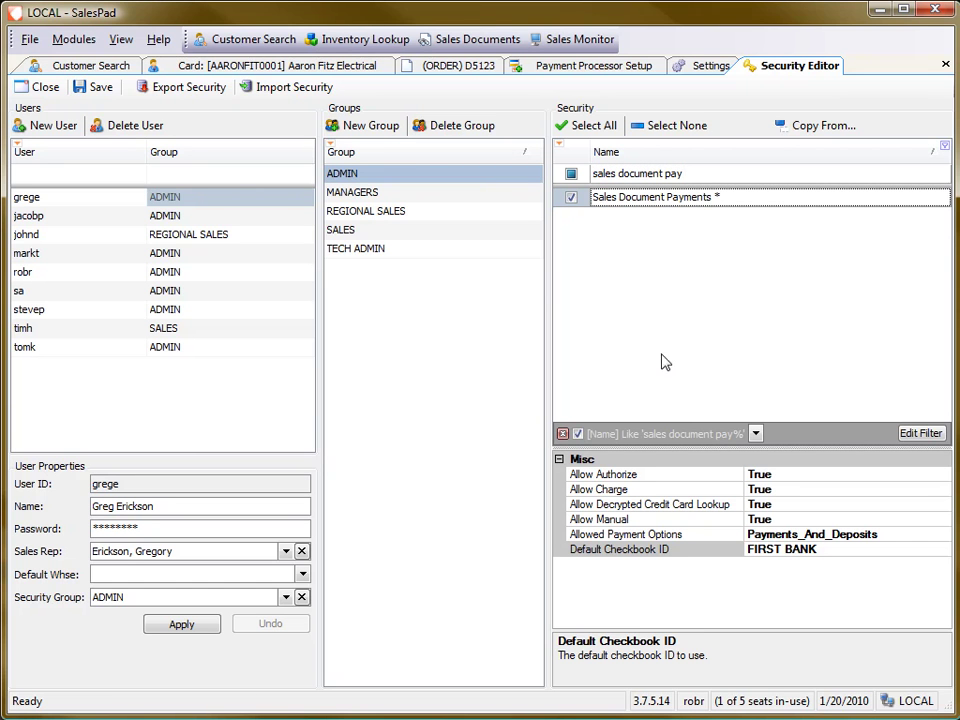
# Review the Allow Authorize, Allow Charge and Allow Manual permissions of Sales Document Payments and their descriptions.
pyautogui.click(664, 477)
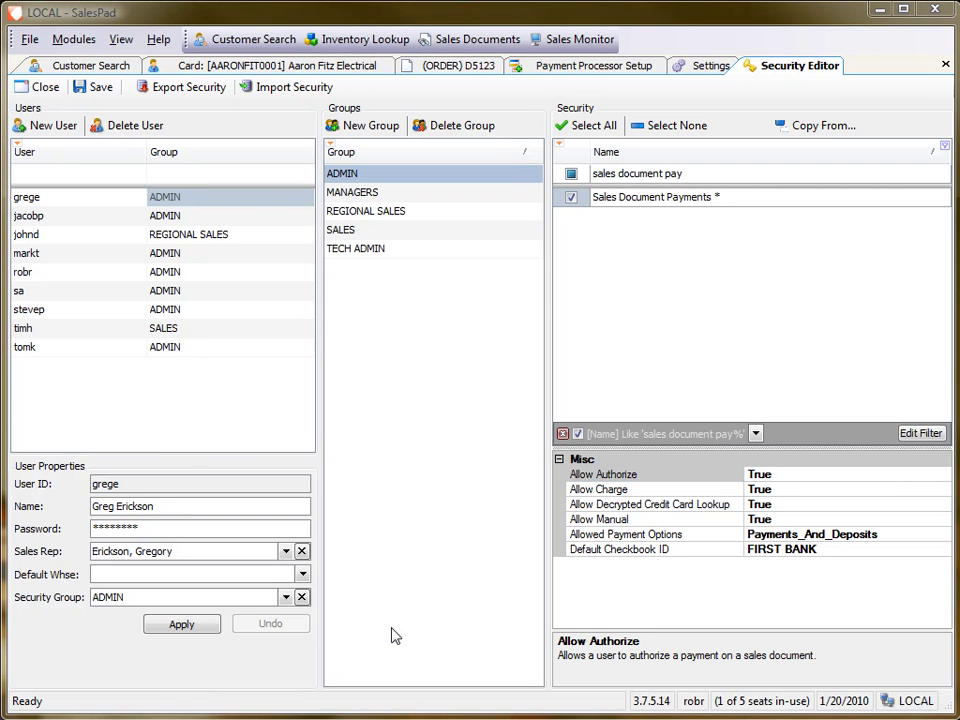
pyautogui.click(632, 477)
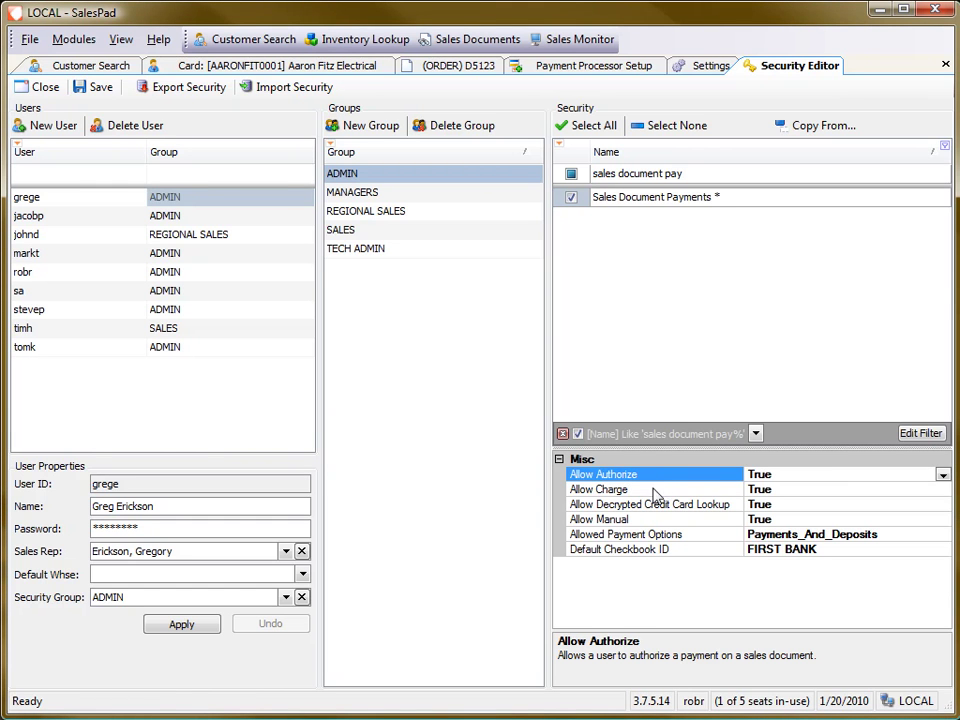
pyautogui.click(638, 520)
pyautogui.click(626, 490)
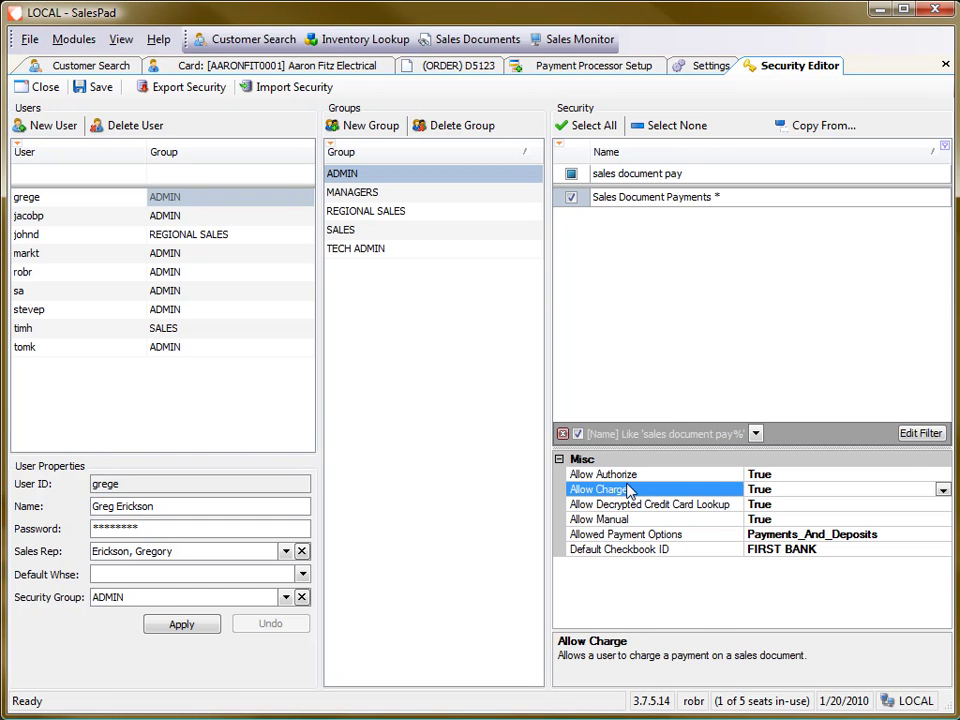
pyautogui.click(631, 480)
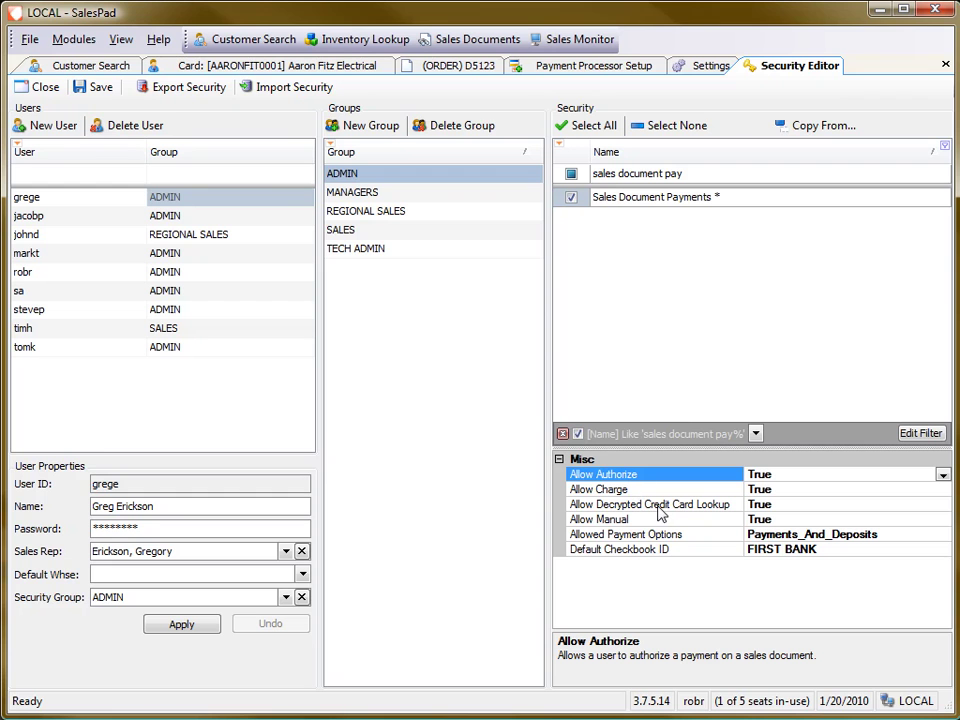